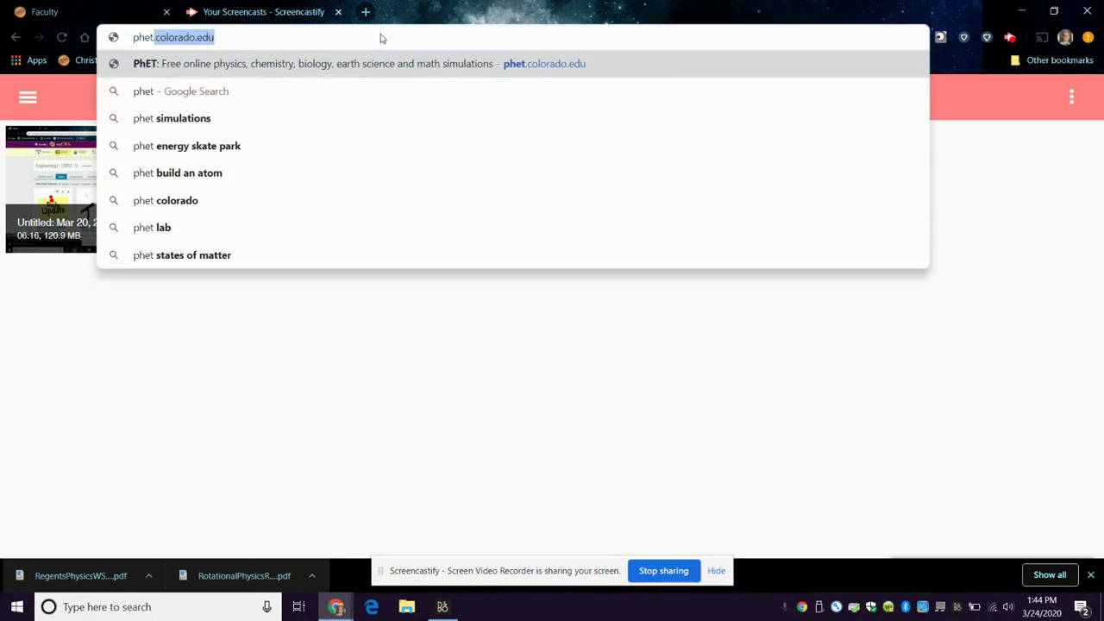
# Step: Load phet.colorado.edu from the suggestion and go to the New Sims page
pyautogui.press('Return')
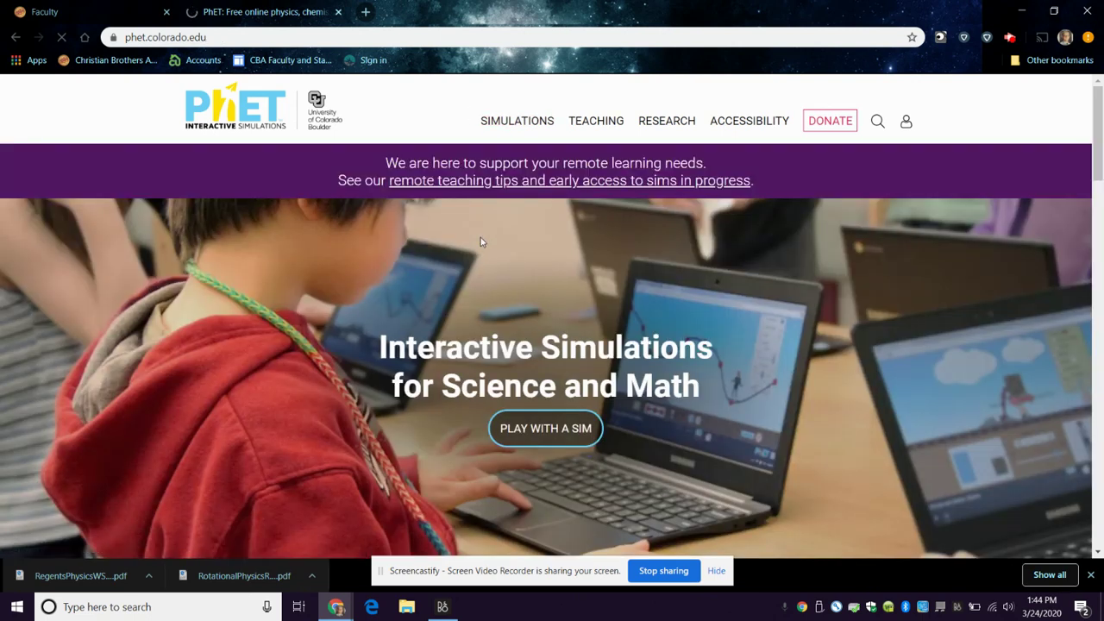
pyautogui.click(545, 431)
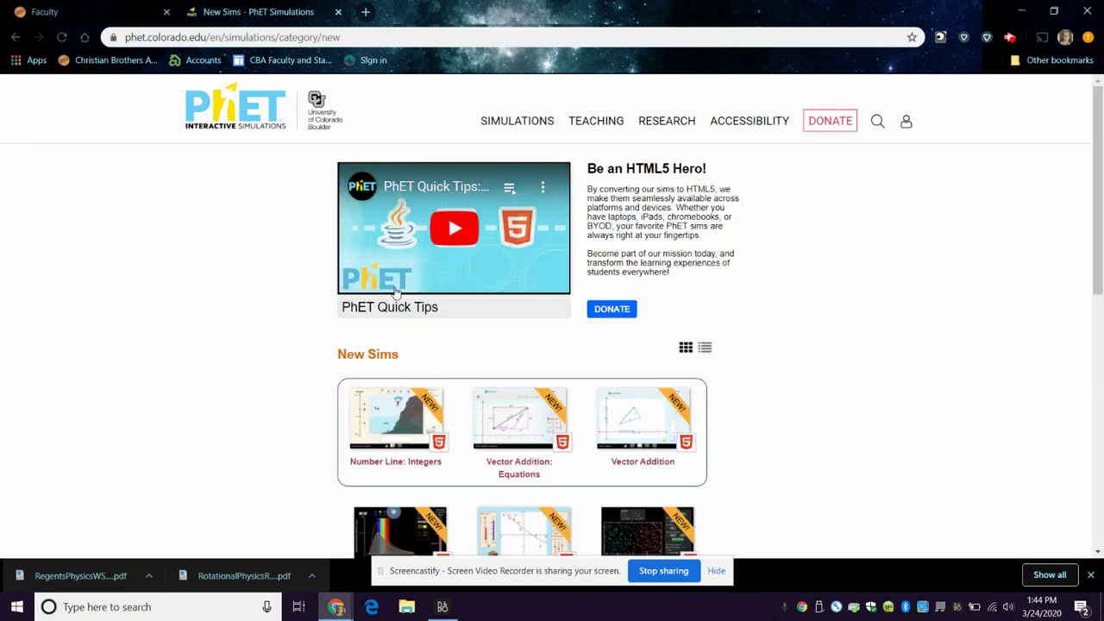
# Step: List the HTML5 simulations and open the Balancing Act simulation page
pyautogui.scroll(-3, 393, 297)
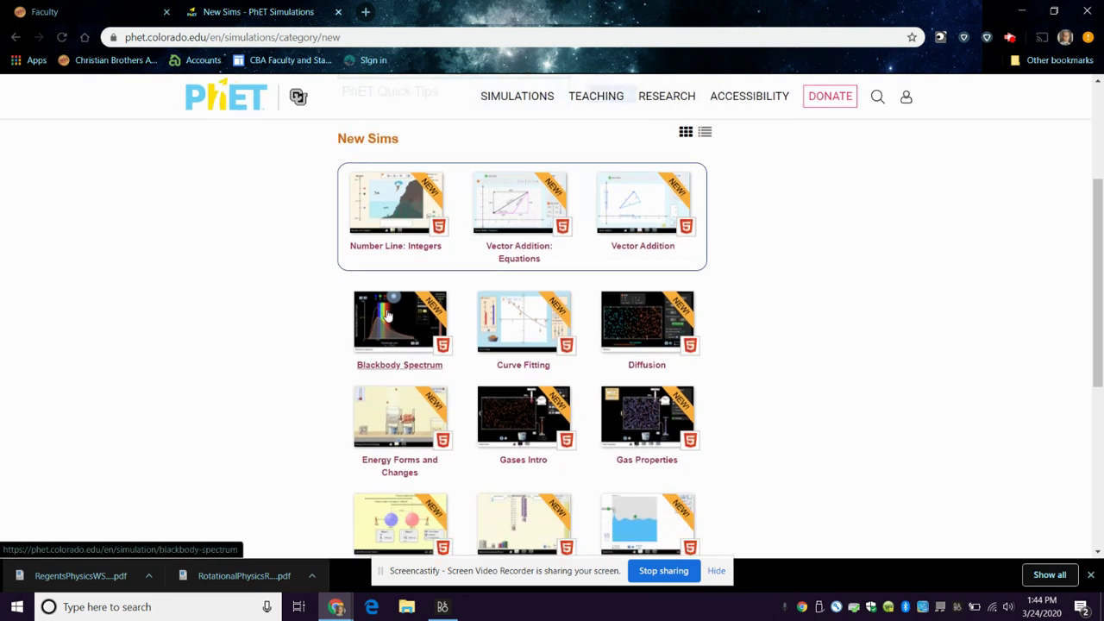
pyautogui.scroll(-3, 388, 317)
pyautogui.scroll(6, 387, 313)
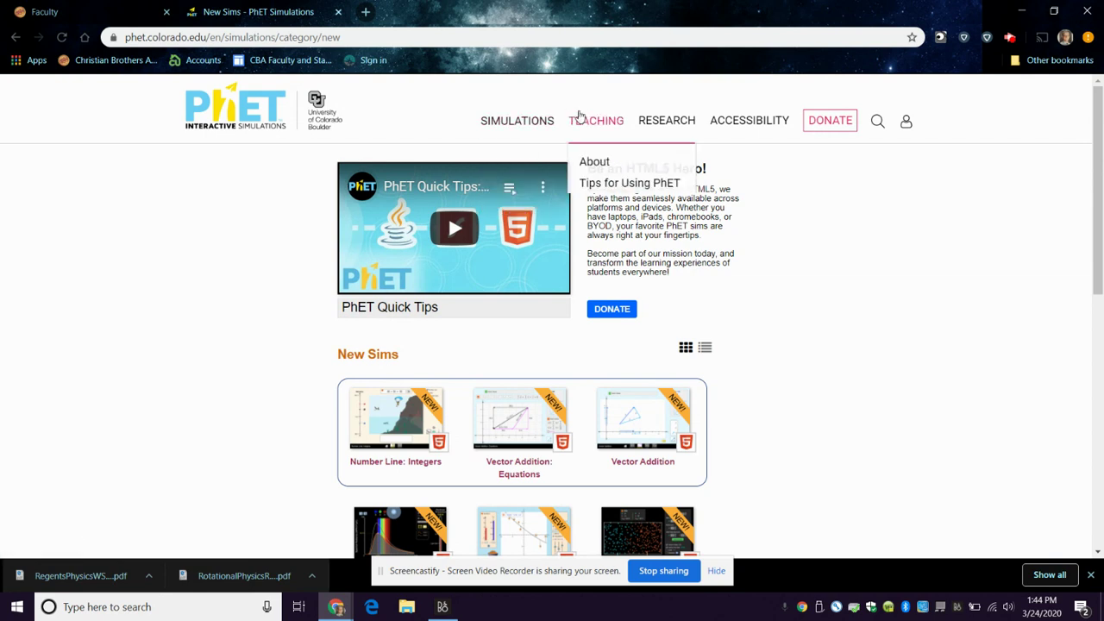
pyautogui.moveTo(538, 114)
pyautogui.click(510, 182)
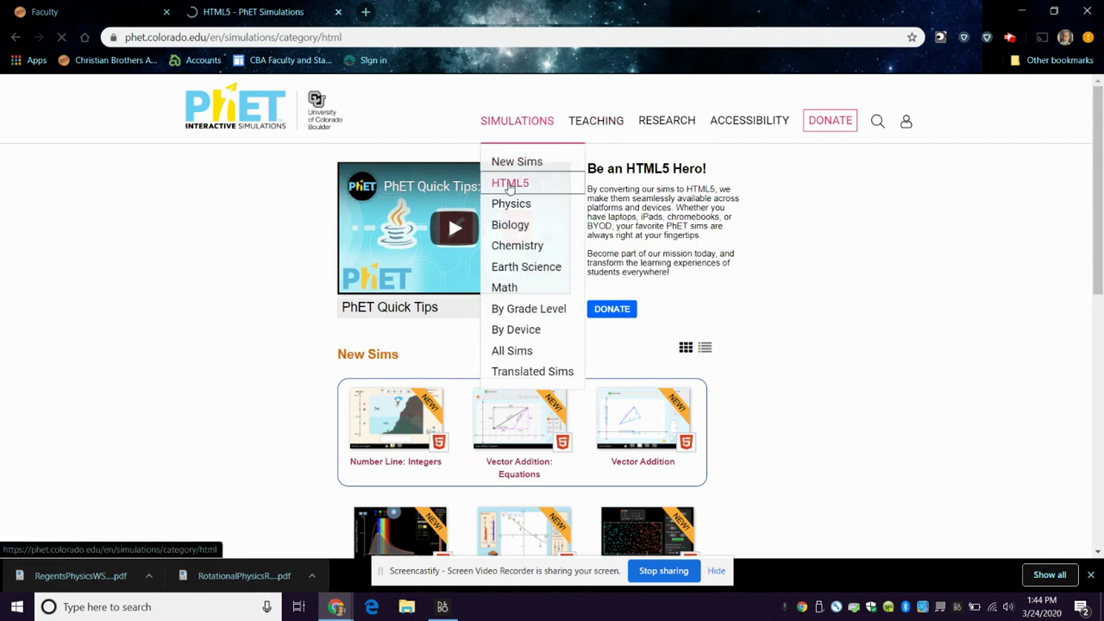
pyautogui.scroll(-3, 527, 287)
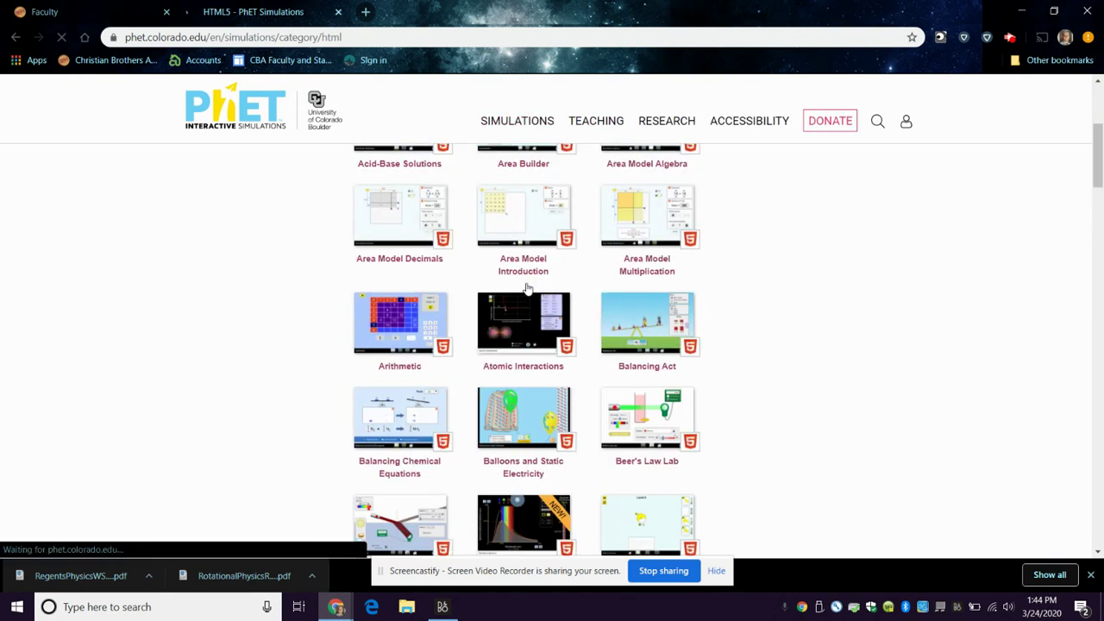
pyautogui.click(622, 300)
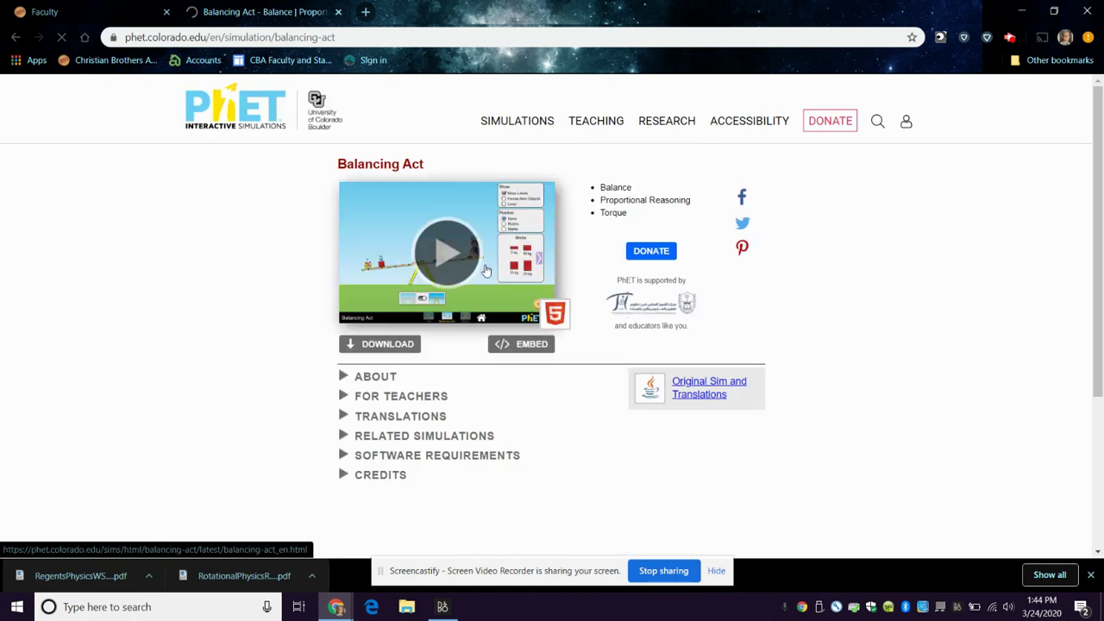
pyautogui.click(485, 270)
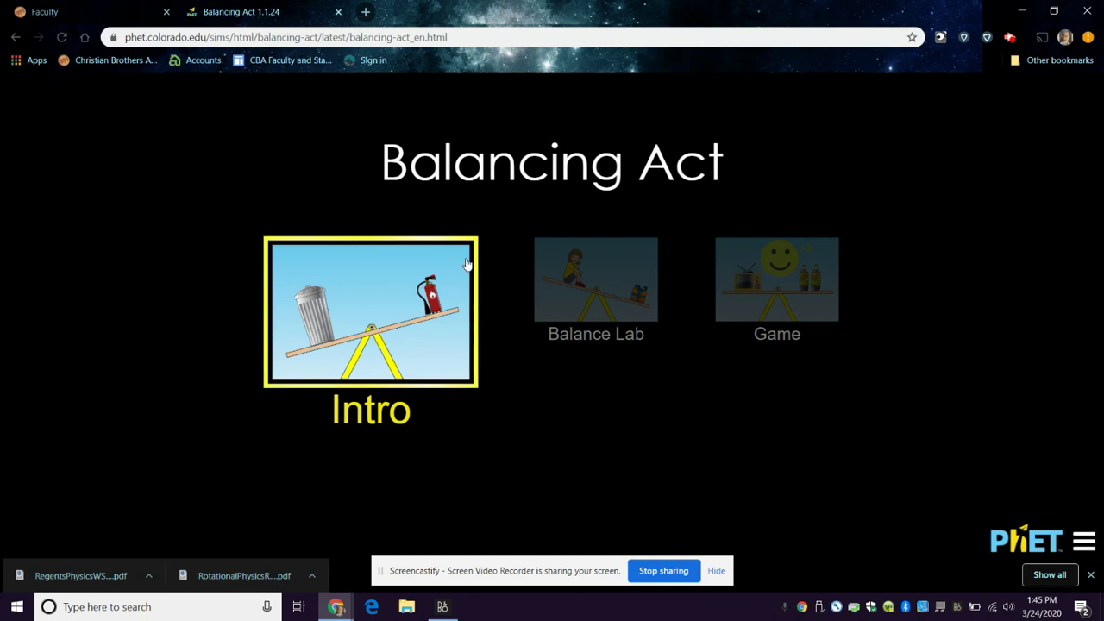
# Step: Open the Intro screen with the plank, two 5 kg extinguishers and 10 kg trash can
pyautogui.click(433, 291)
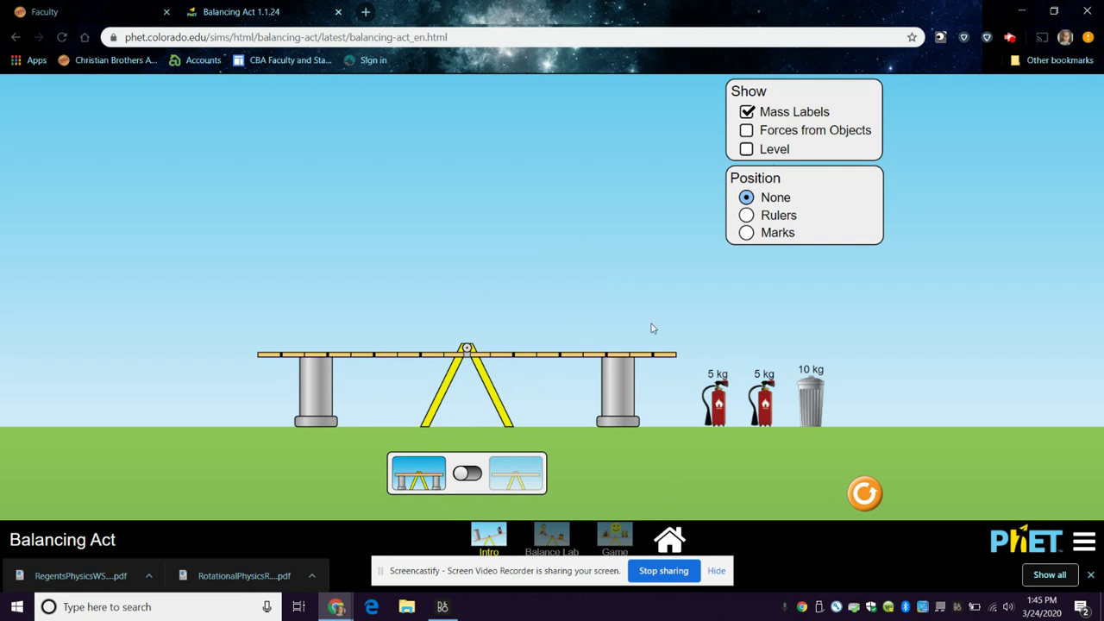
# Step: Put both 5 kg extinguishers at the left end and the 10 kg can right, supports removed
pyautogui.moveTo(715, 414); pyautogui.dragTo(603, 341)
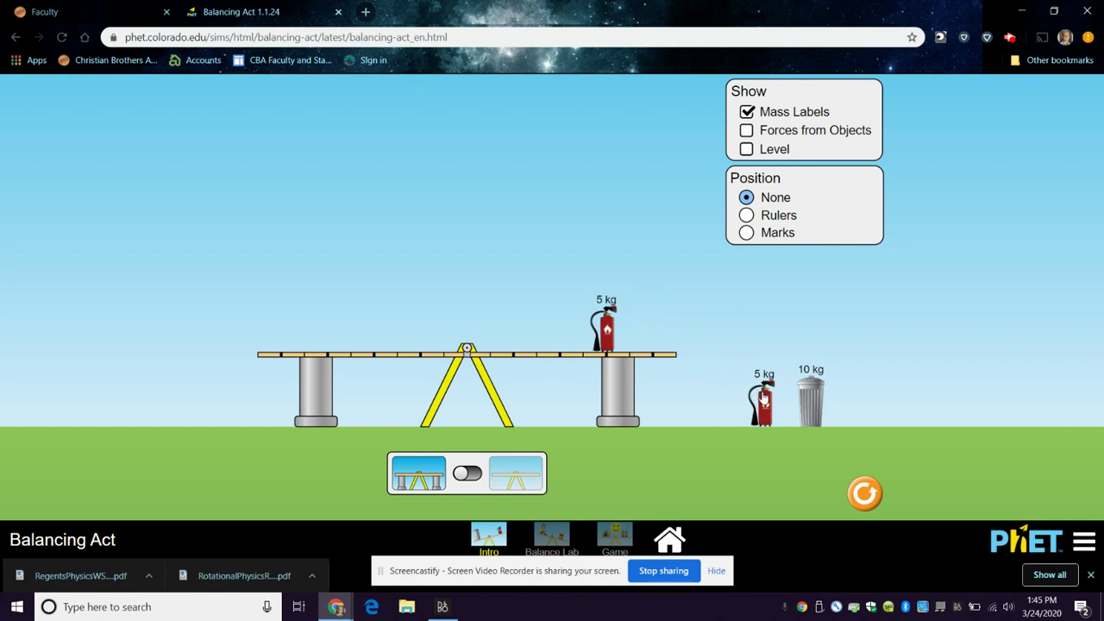
pyautogui.moveTo(760, 397); pyautogui.dragTo(328, 297)
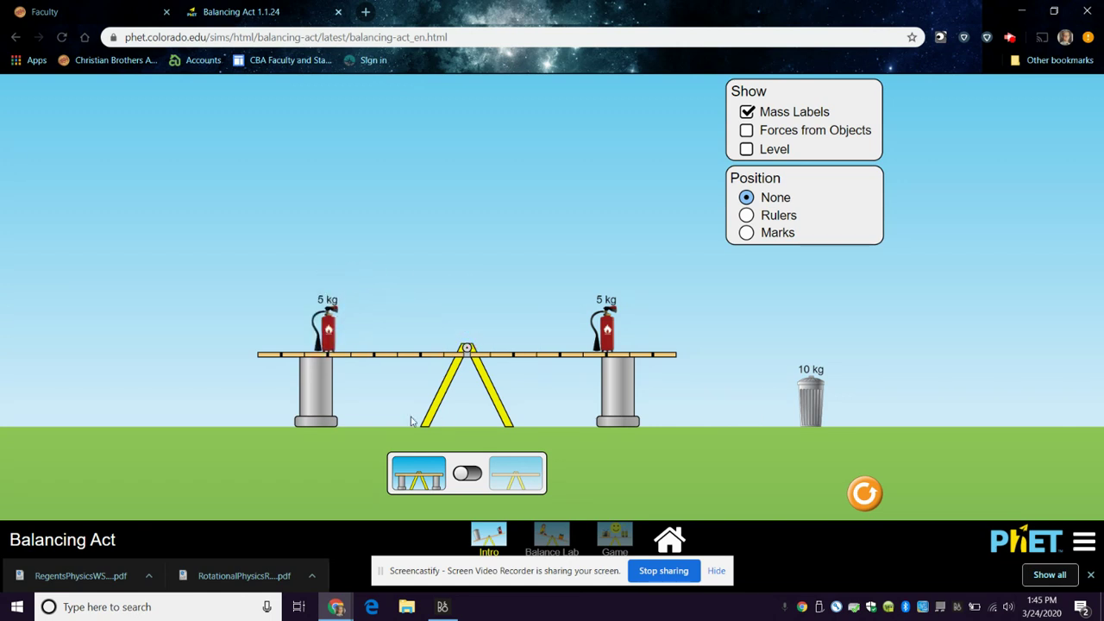
pyautogui.click(474, 478)
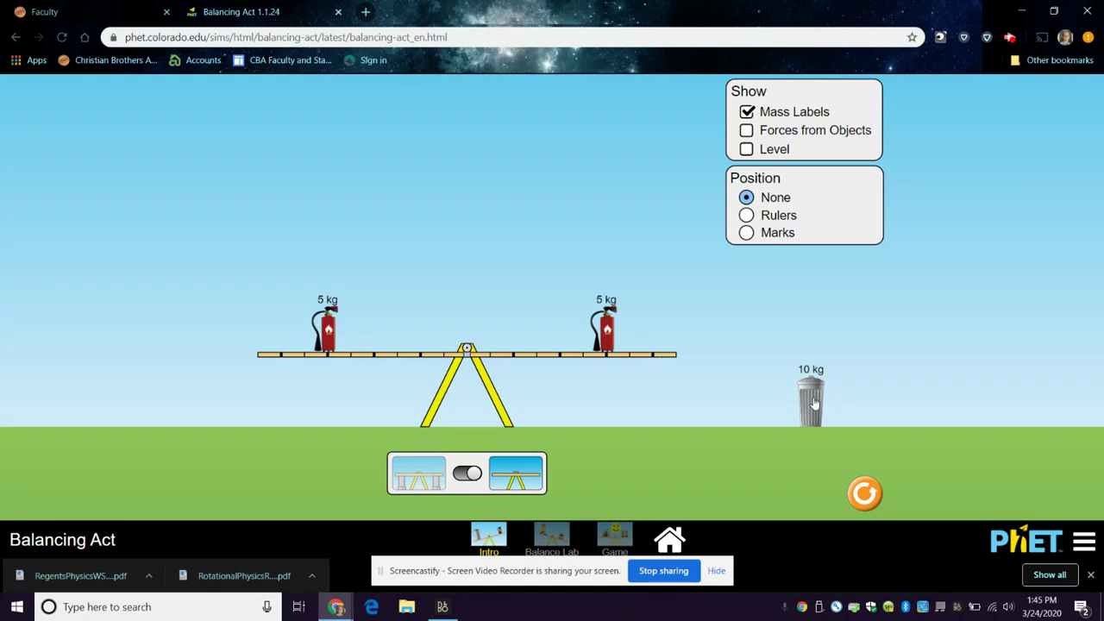
pyautogui.moveTo(813, 404); pyautogui.dragTo(643, 335)
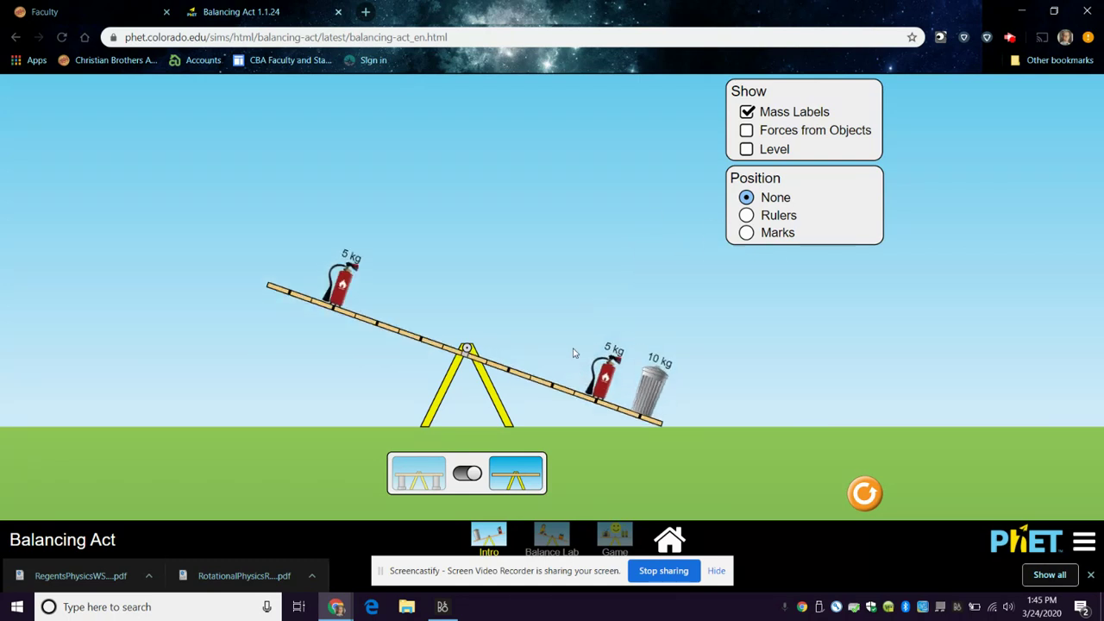
pyautogui.moveTo(606, 372); pyautogui.dragTo(302, 250)
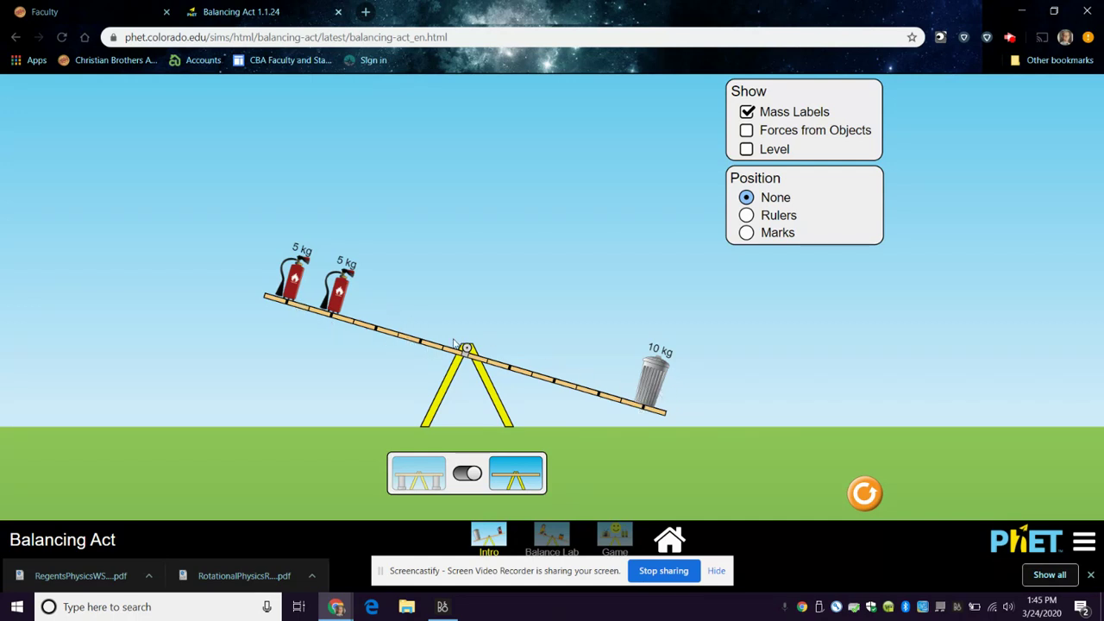
# Step: Take one 5 kg extinguisher off and set the 10 kg can nearer the pivot
pyautogui.moveTo(340, 296); pyautogui.dragTo(775, 526)
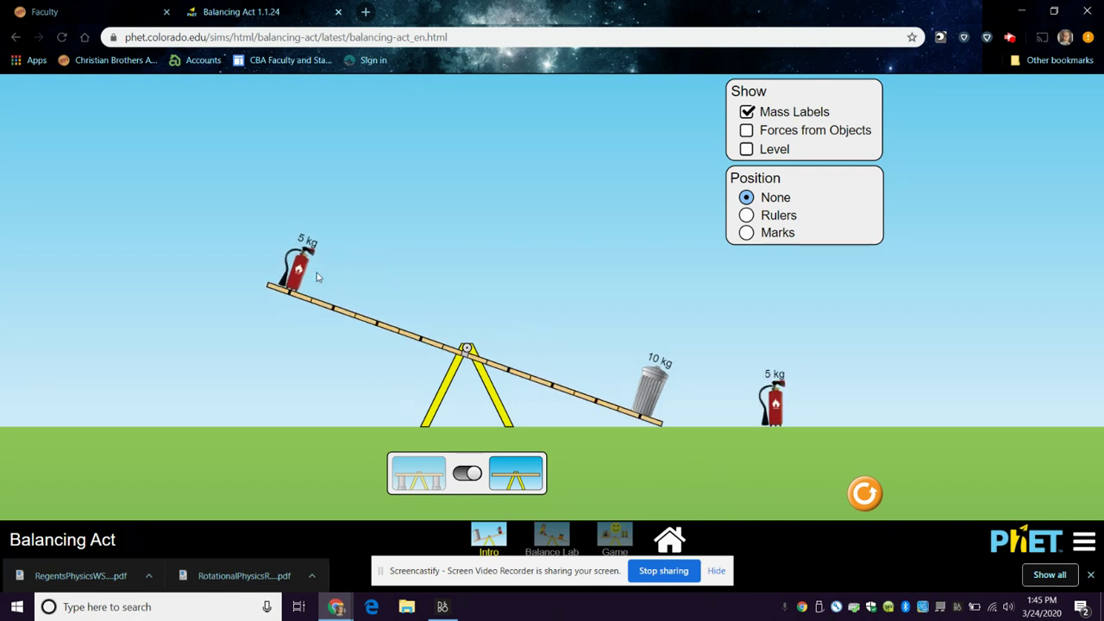
pyautogui.moveTo(652, 394); pyautogui.dragTo(576, 291)
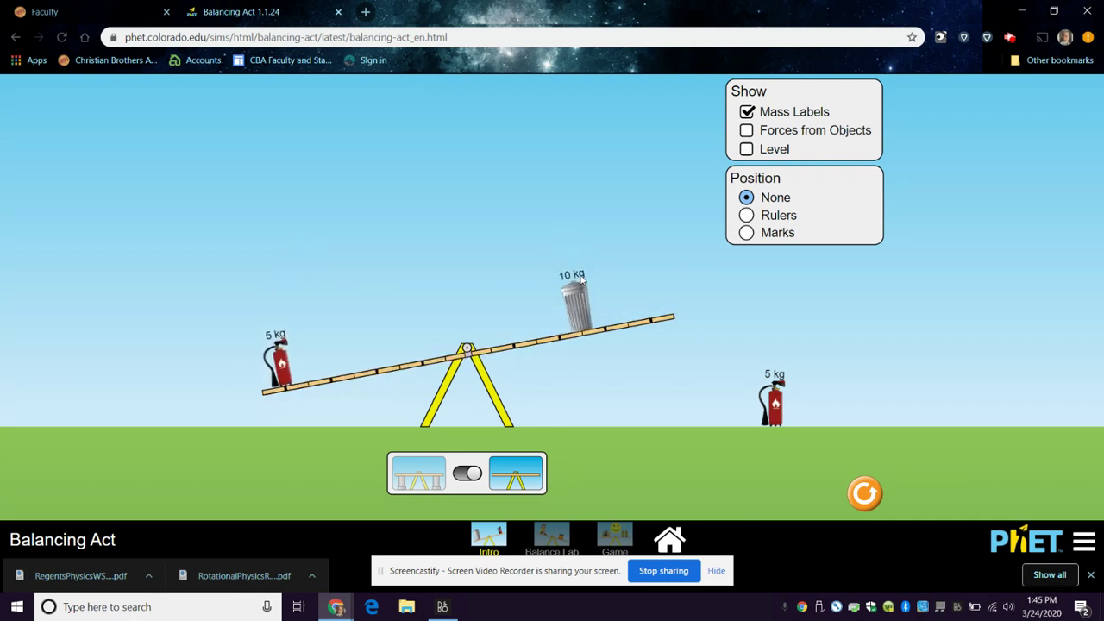
pyautogui.moveTo(597, 339); pyautogui.dragTo(584, 285)
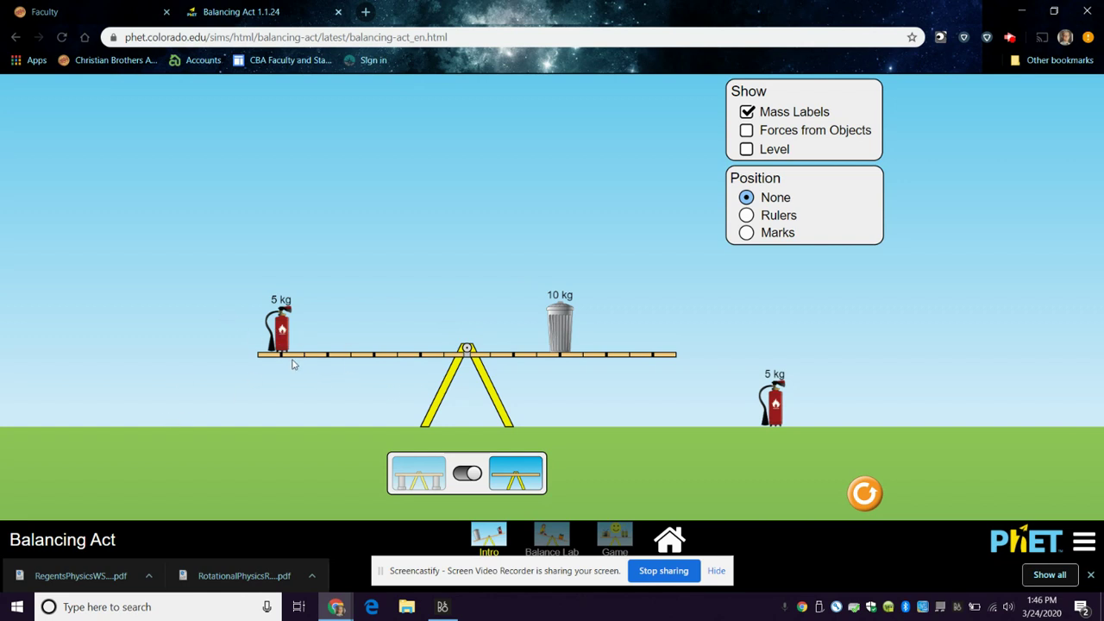
# Step: Reposition a 5 kg extinguisher on the left end and return the 10 kg can to the right end
pyautogui.moveTo(282, 338); pyautogui.dragTo(268, 264)
pyautogui.moveTo(263, 401); pyautogui.dragTo(276, 261)
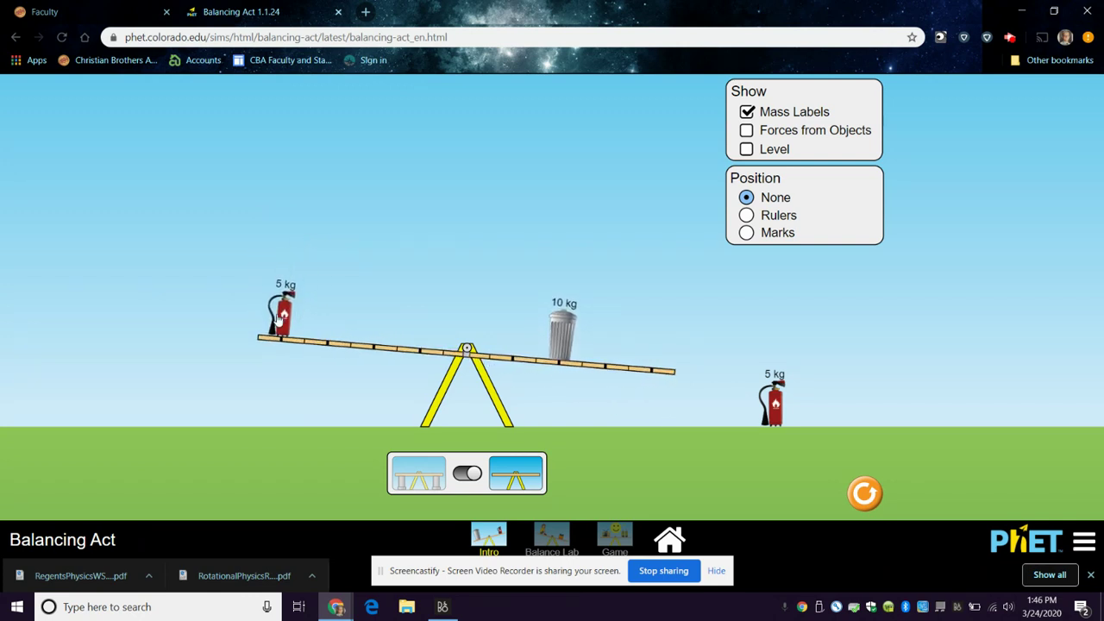
pyautogui.moveTo(291, 269)
pyautogui.mouseDown()
pyautogui.moveTo(259, 251)
pyautogui.moveTo(283, 267)
pyautogui.mouseUp()
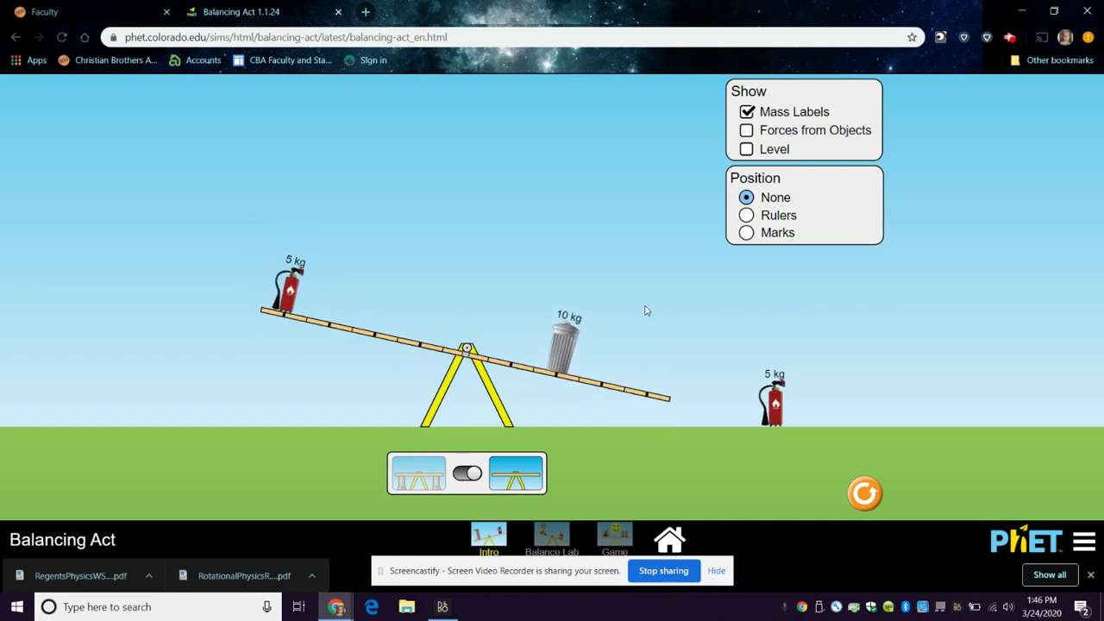
pyautogui.moveTo(562, 343); pyautogui.dragTo(649, 488)
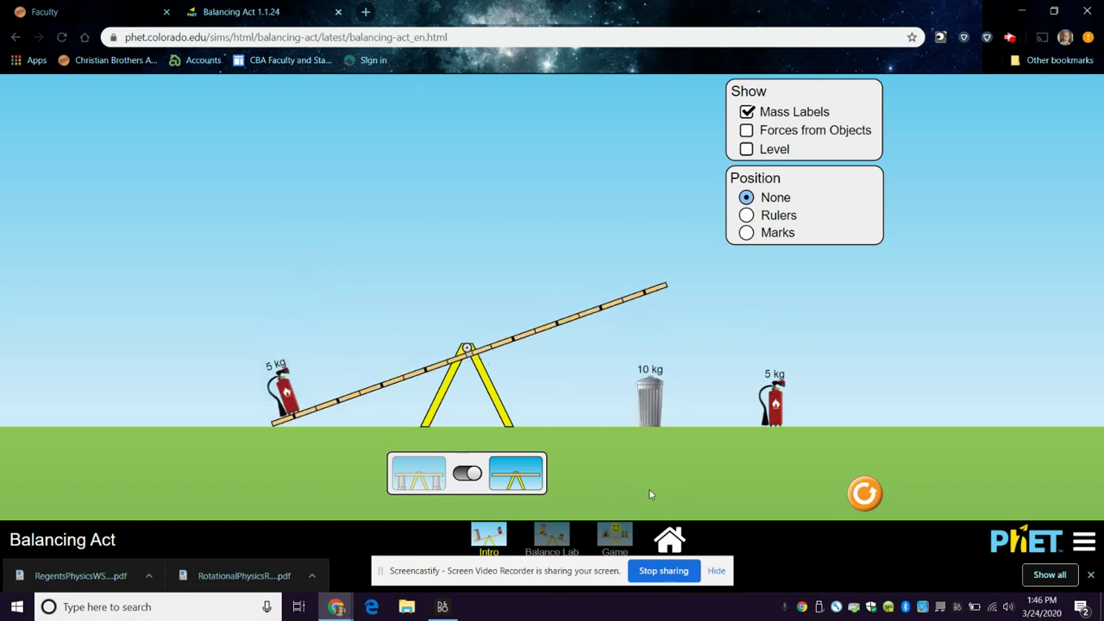
pyautogui.moveTo(656, 416); pyautogui.dragTo(653, 258)
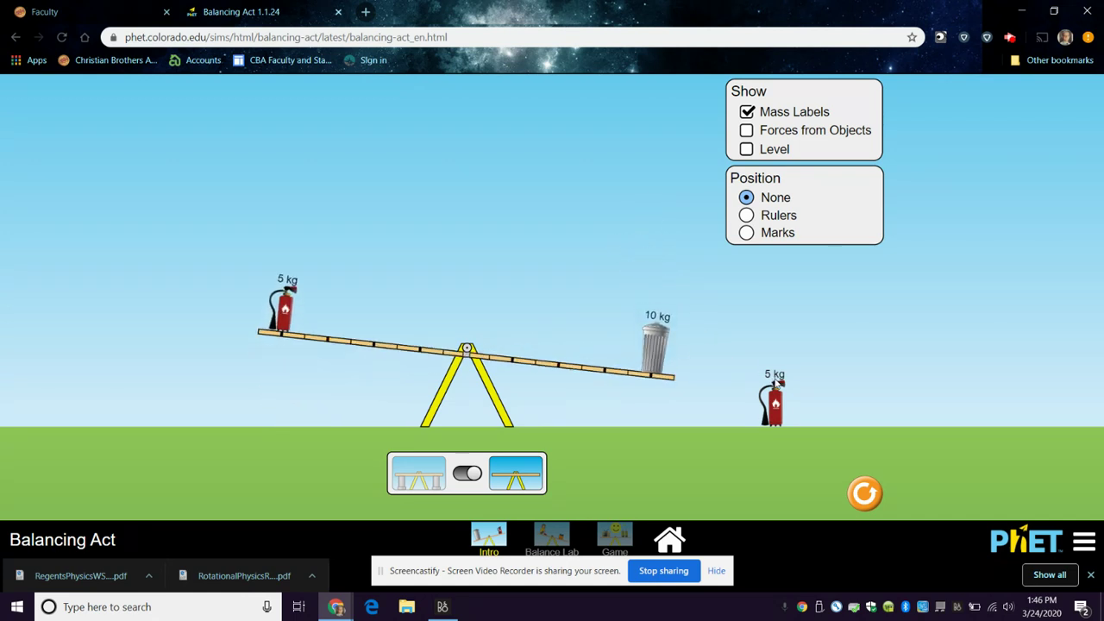
pyautogui.moveTo(774, 398); pyautogui.dragTo(382, 294)
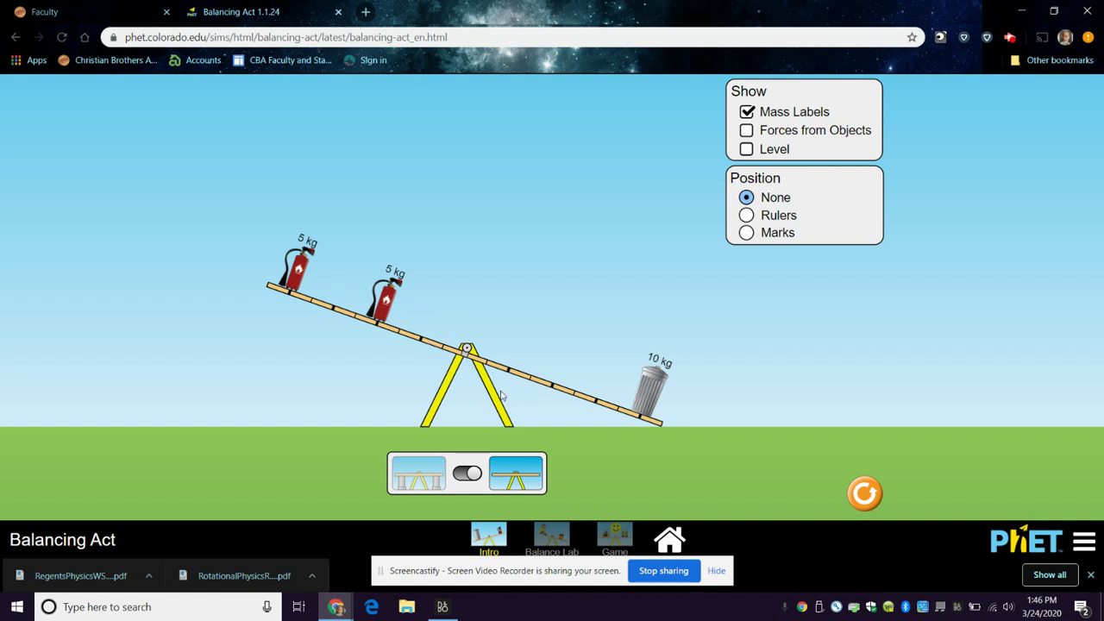
# Step: Balance the plank by moving the 10 kg can closer to the pivot
pyautogui.moveTo(641, 393); pyautogui.dragTo(578, 288)
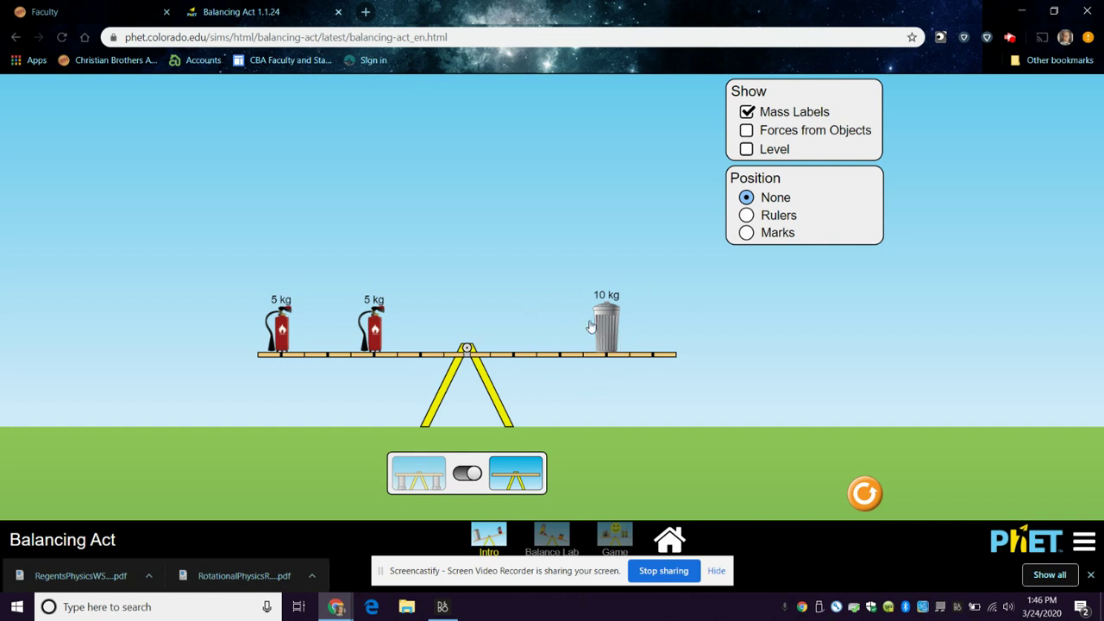
pyautogui.moveTo(373, 328); pyautogui.dragTo(505, 397)
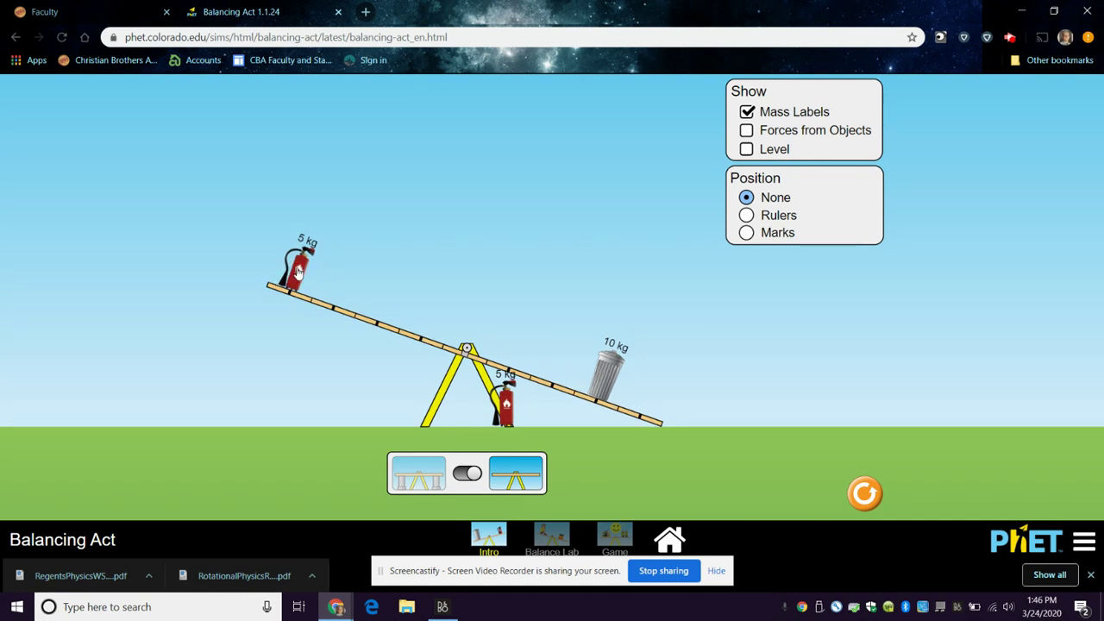
pyautogui.moveTo(297, 272)
pyautogui.mouseDown()
pyautogui.moveTo(387, 283)
pyautogui.moveTo(284, 267)
pyautogui.moveTo(315, 277)
pyautogui.mouseUp()
pyautogui.moveTo(617, 366); pyautogui.dragTo(538, 258)
pyautogui.moveTo(528, 297); pyautogui.dragTo(538, 277)
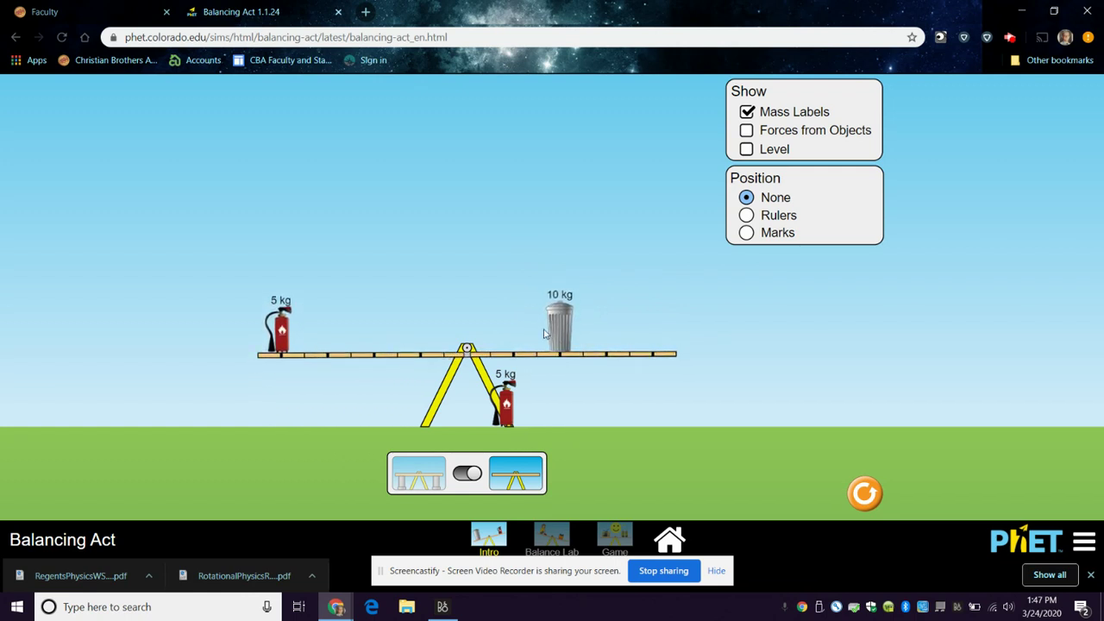
# Step: Place a 15 kg brick in Balance Lab, then start Level 1 of the Game
pyautogui.click(552, 536)
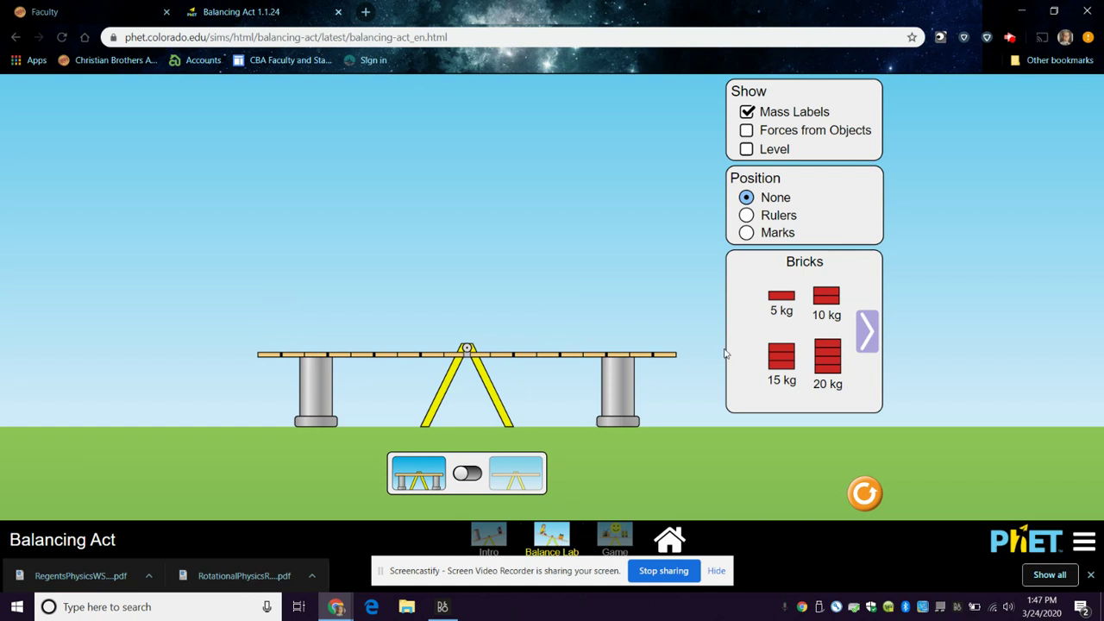
pyautogui.moveTo(781, 368); pyautogui.dragTo(607, 340)
pyautogui.click(614, 536)
pyautogui.click(334, 302)
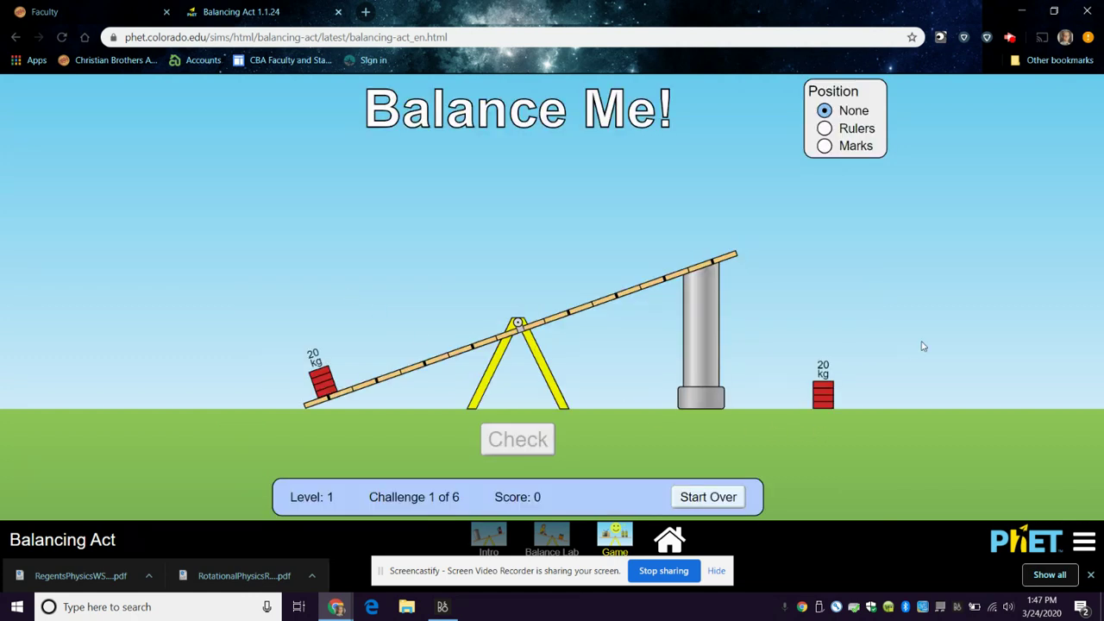
# Step: Solve Challenge 1 by placing the 20 kg brick on the right end, then advance
pyautogui.moveTo(822, 389); pyautogui.dragTo(701, 223)
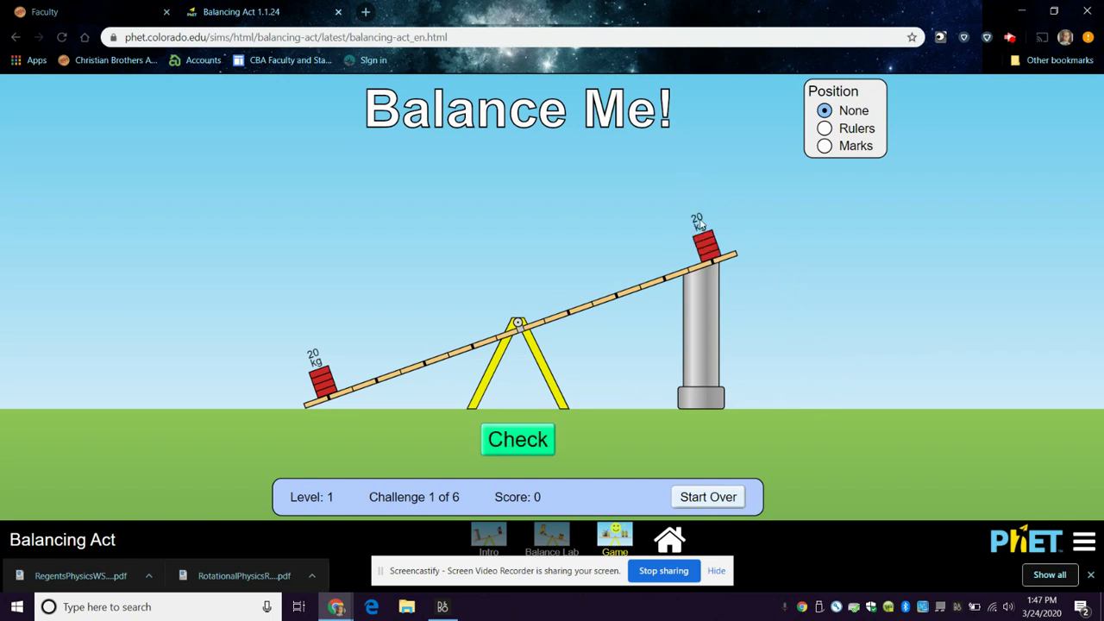
pyautogui.click(518, 439)
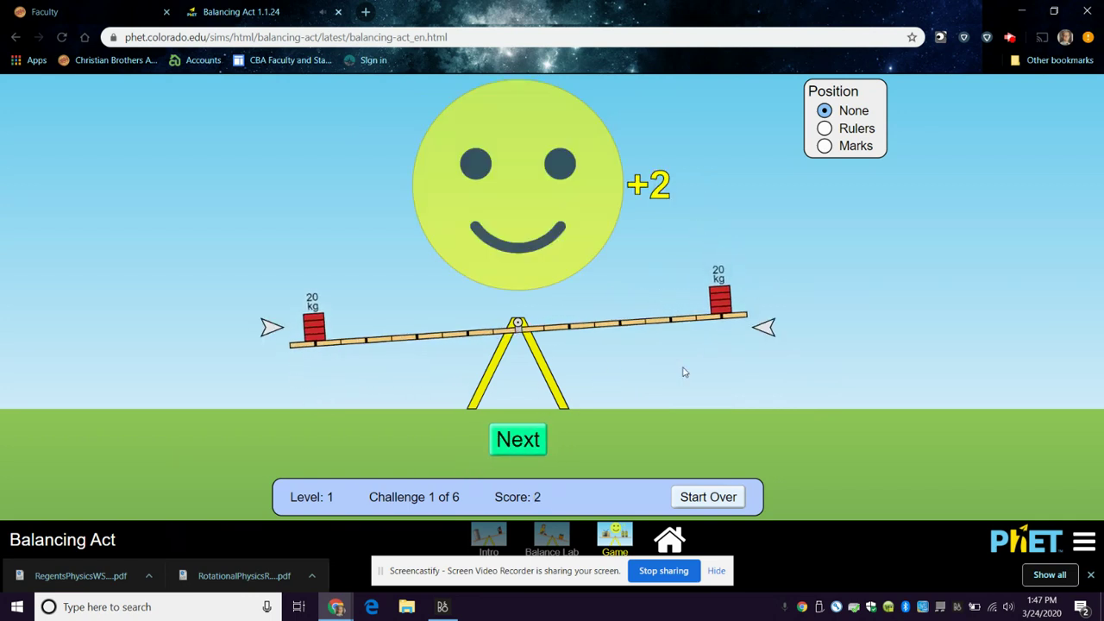
pyautogui.click(523, 440)
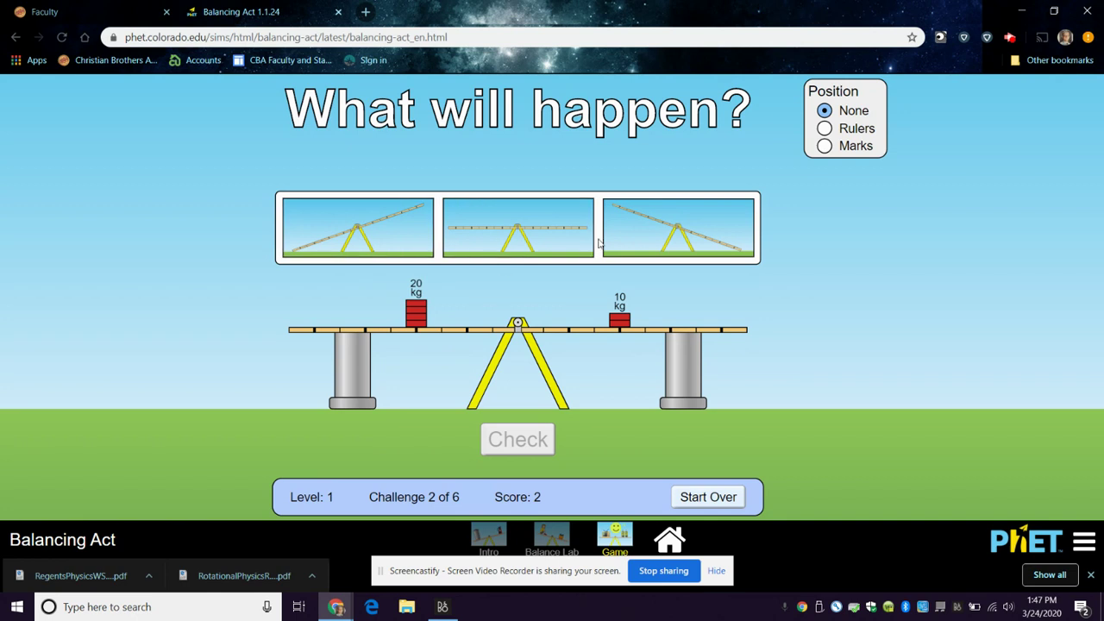
# Step: Predict the plank tips right-side down and check the answer
pyautogui.click(695, 252)
pyautogui.click(546, 441)
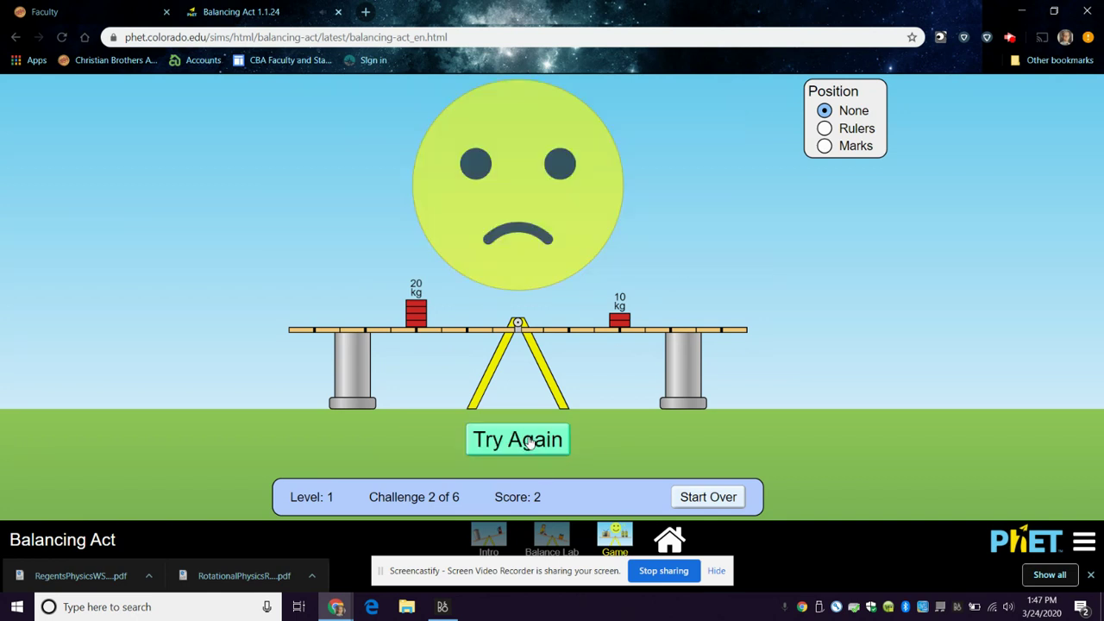